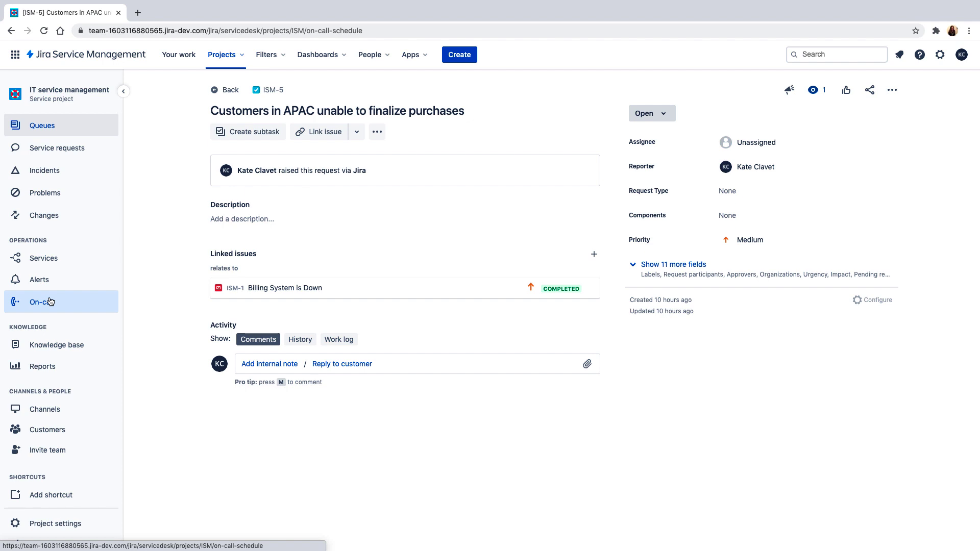
- Check the on-call schedule, then open incident ISM-6, Billing System is Down, from Open incidents
click(49, 301)
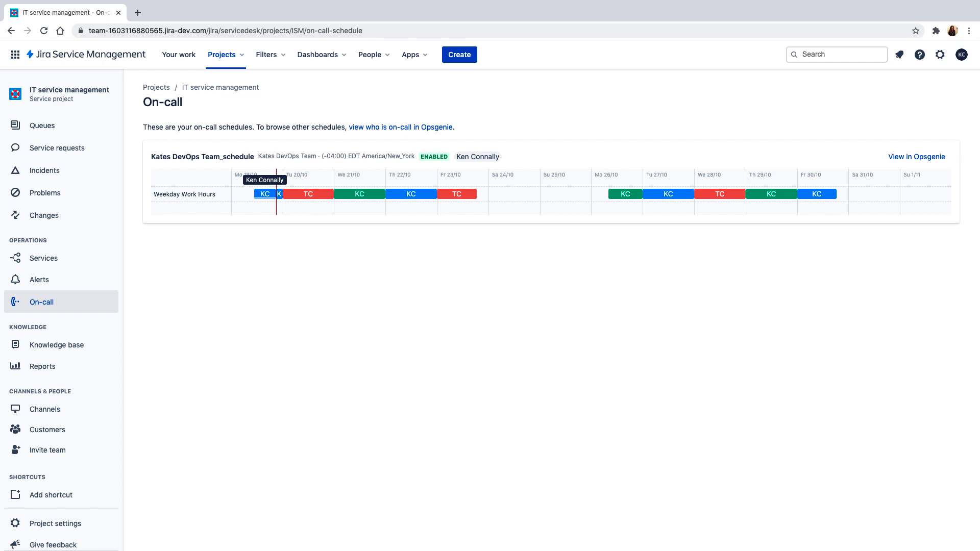
click(46, 170)
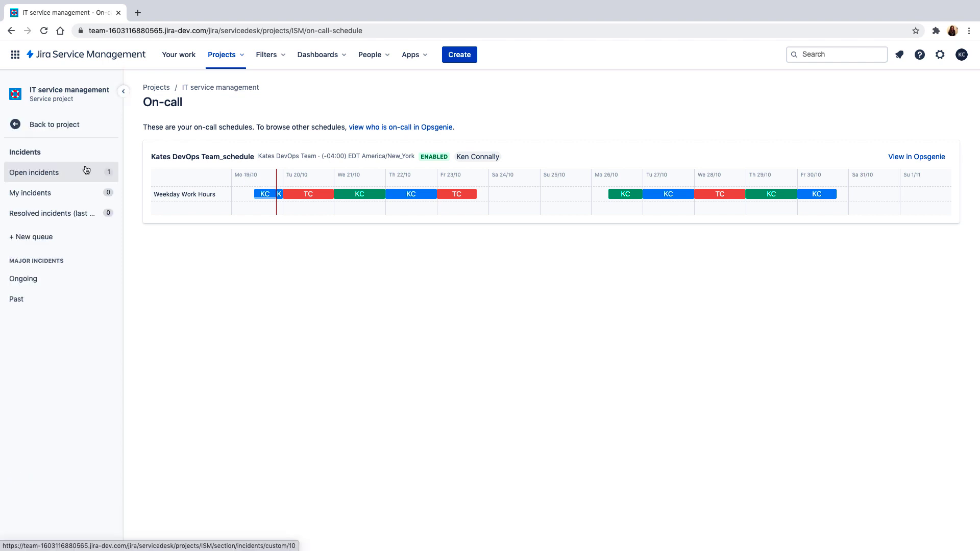
click(57, 280)
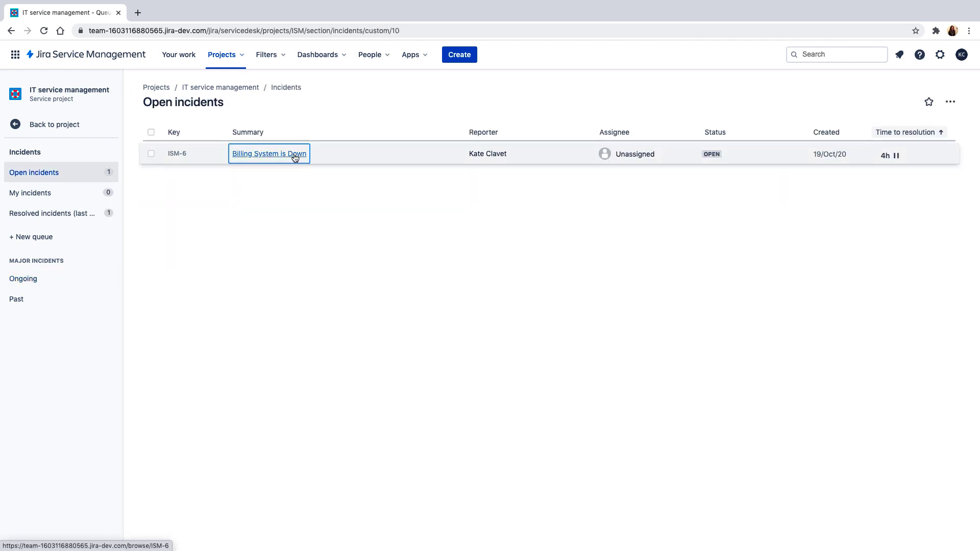
click(295, 158)
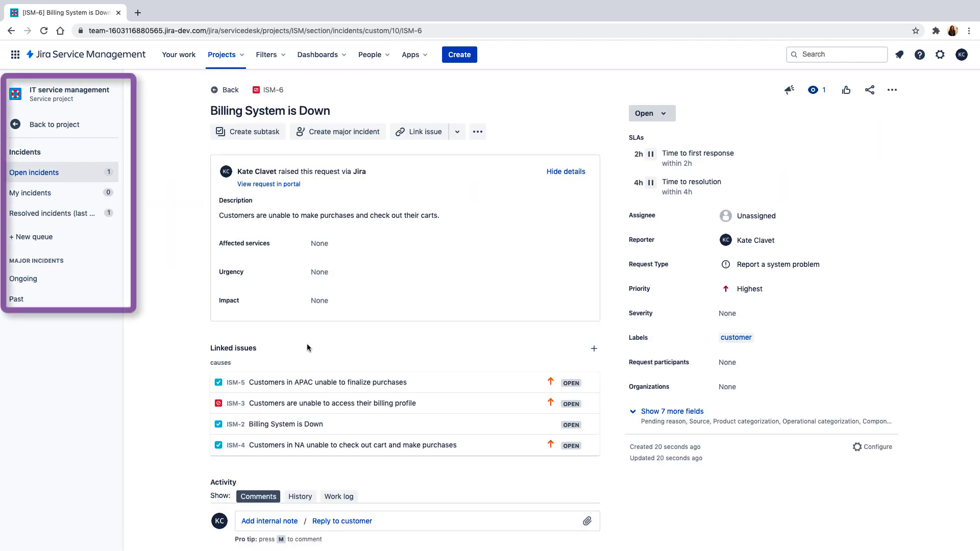
scroll(307, 344, down, 1)
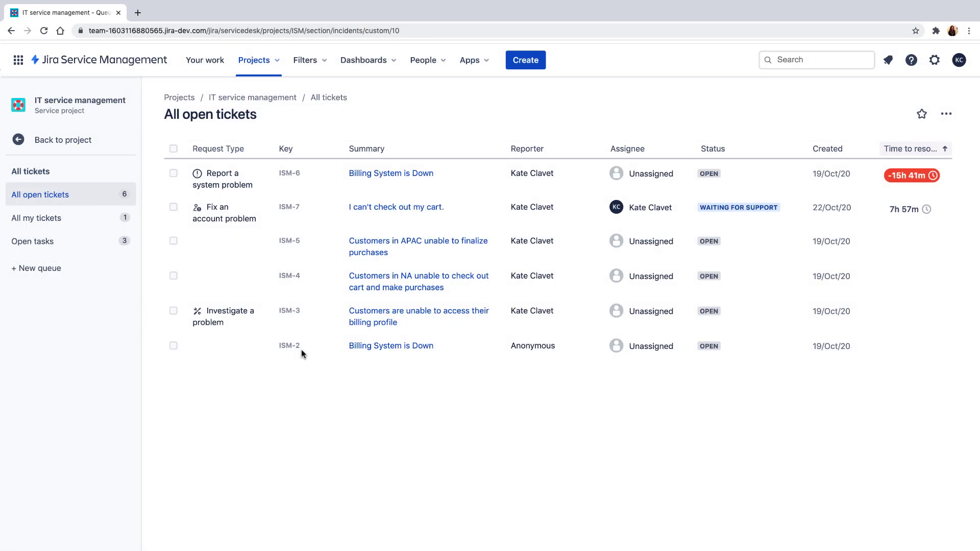
- Link the cart checkout ticket ISM-7 to ISM-6 with the 'is caused by' relation
click(400, 207)
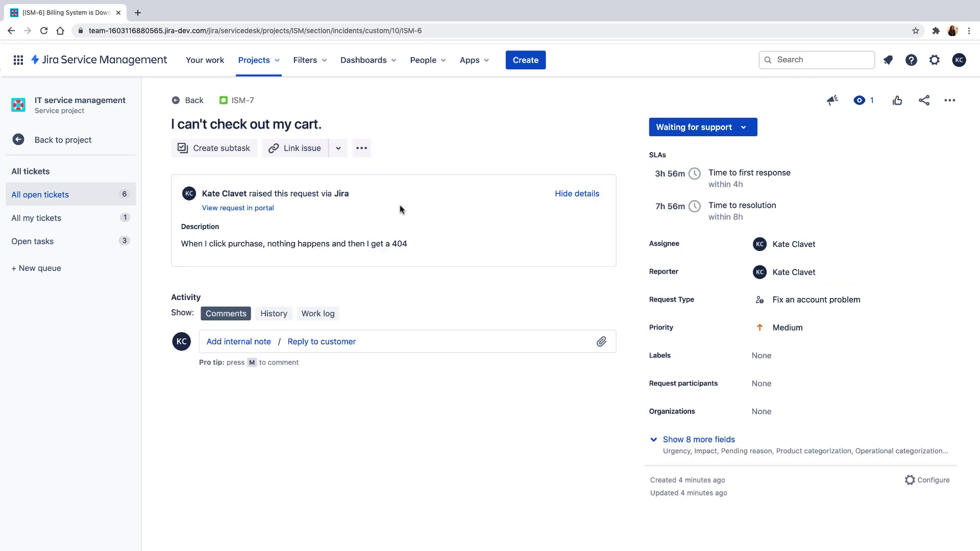
click(310, 148)
click(346, 334)
click(348, 373)
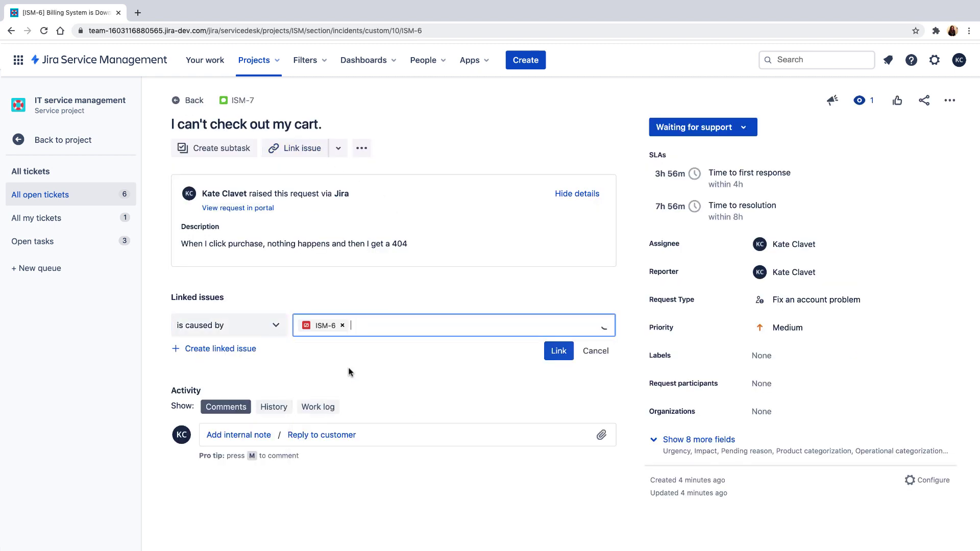
click(558, 351)
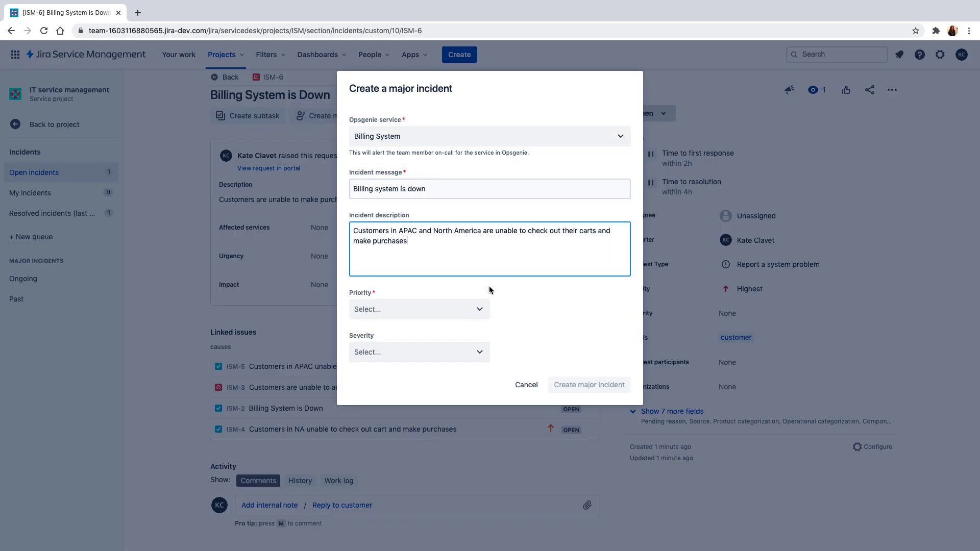
- Create the Billing System major incident with P1 - Critical priority and Sev 0 severity
click(419, 309)
click(429, 331)
click(430, 352)
click(387, 376)
click(600, 388)
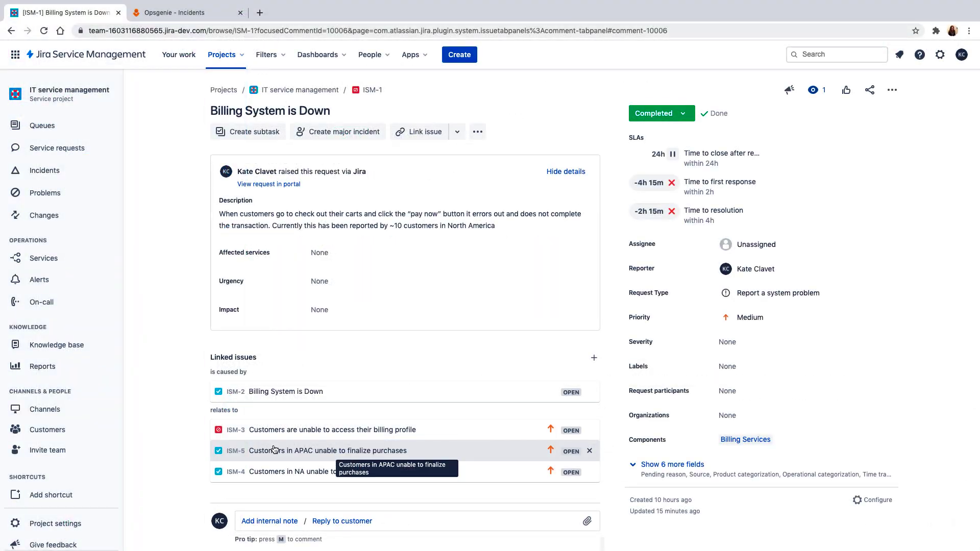
- Open the linked ticket ISM-5 from the incident
click(274, 451)
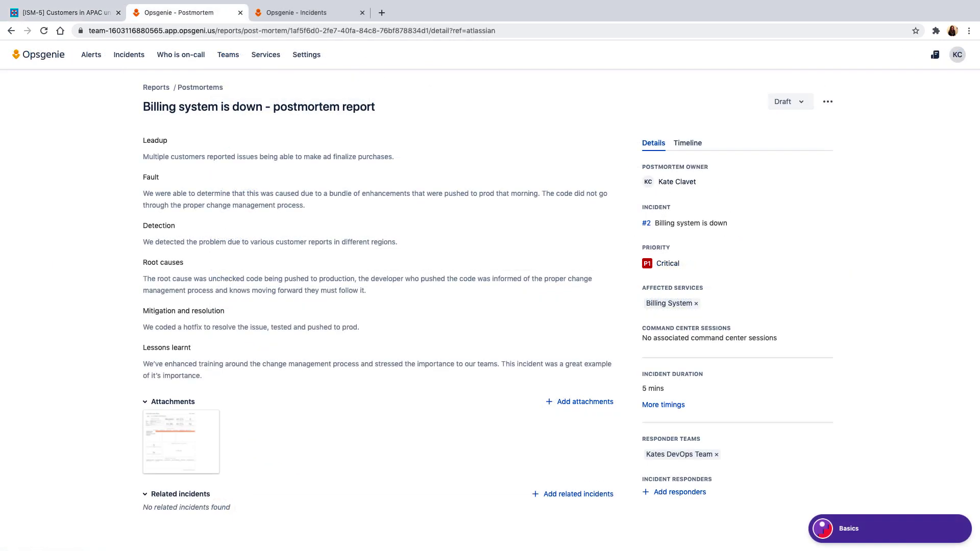
- Change the postmortem report status from Draft to Published
click(789, 106)
click(790, 159)
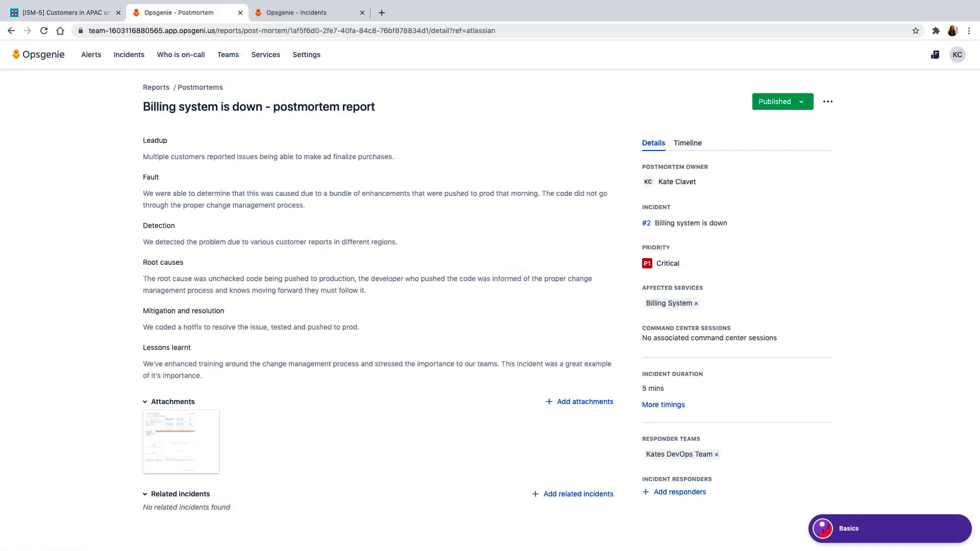